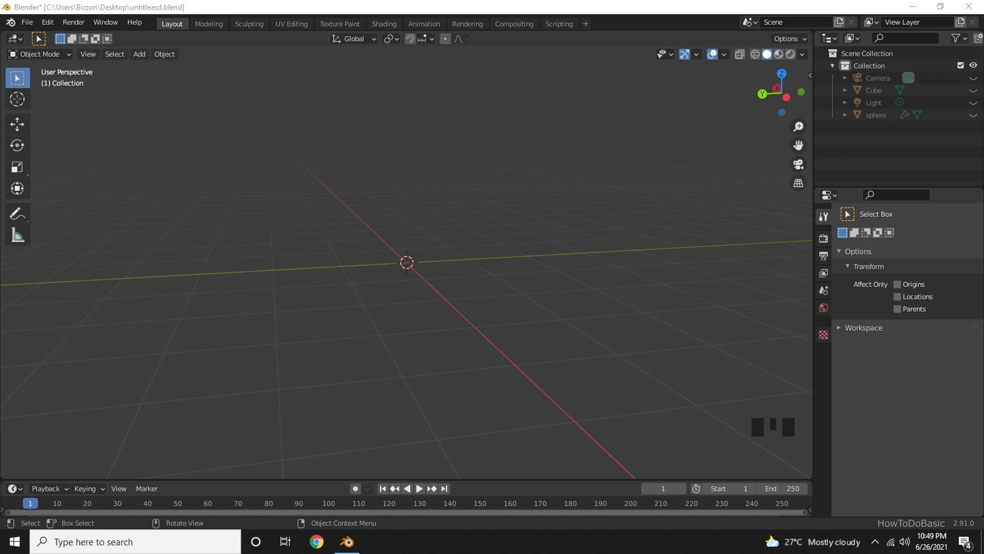
Step: Add a cube mesh and rename it 'pyramid' in the Outliner
left_click(429, 465)
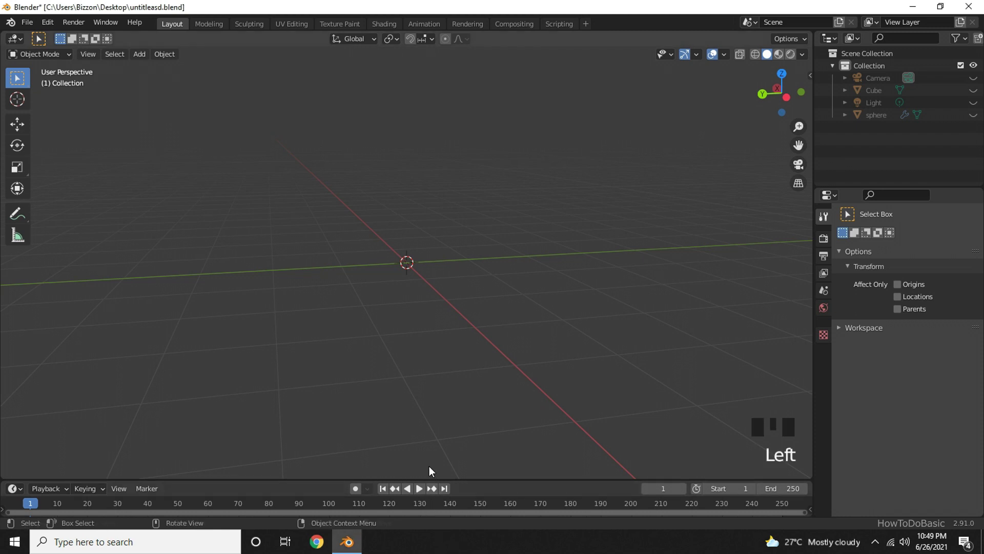
key("shift+a")
mouse_move(435, 281)
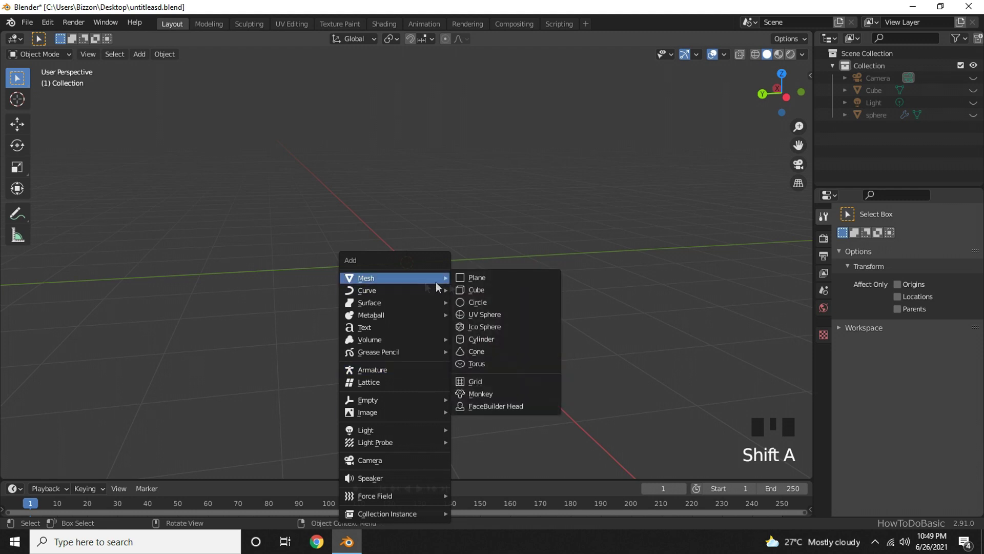
left_click(475, 289)
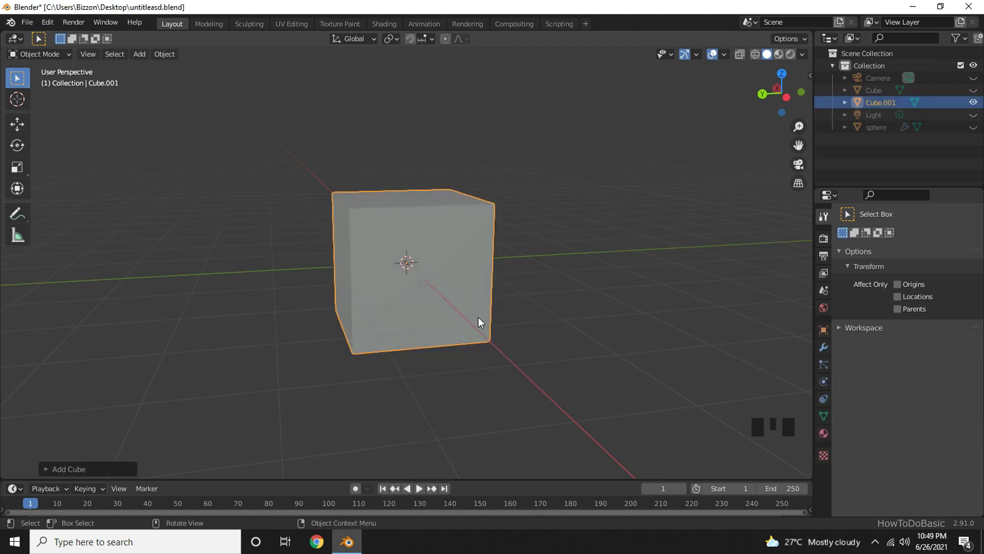
double_click(873, 102)
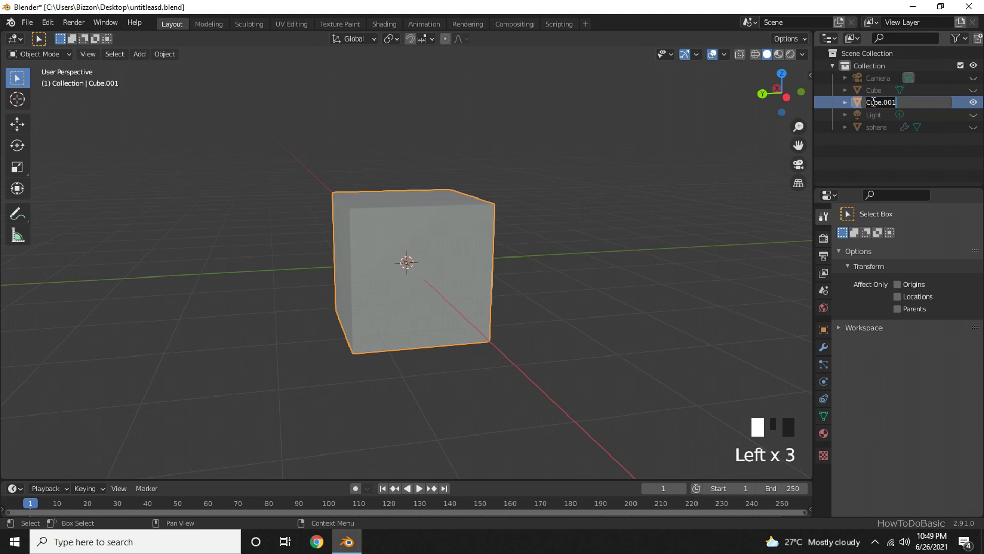
type("pyramid")
key("Return")
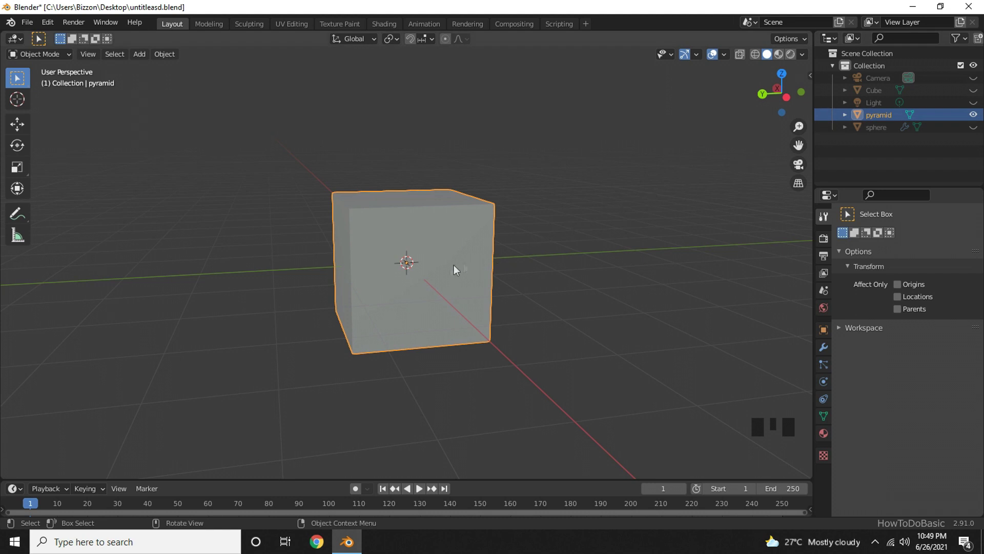
Step: Put the pyramid cube in Edit Mode with vertex select and Select Box, all vertices deselected
key("Tab")
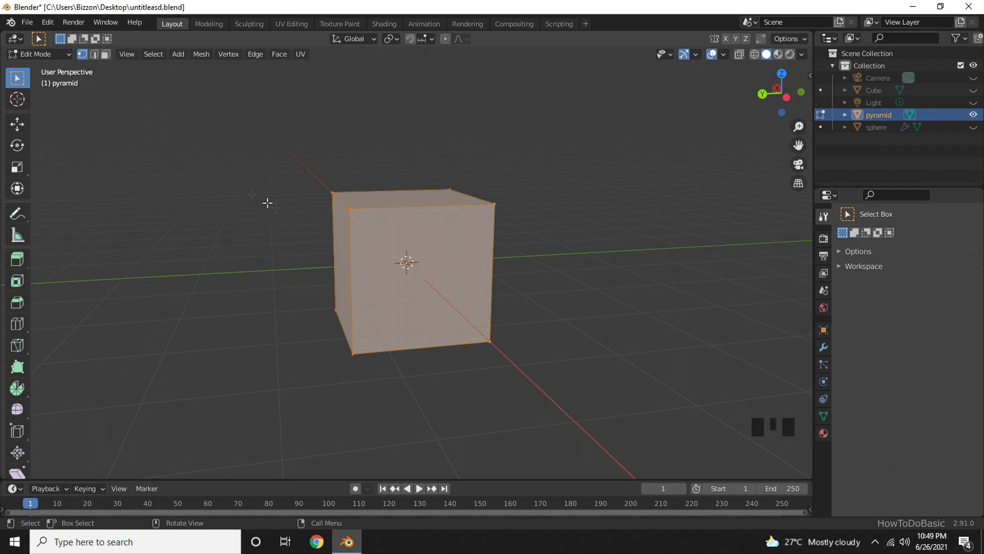
left_click(80, 54)
left_click(21, 76)
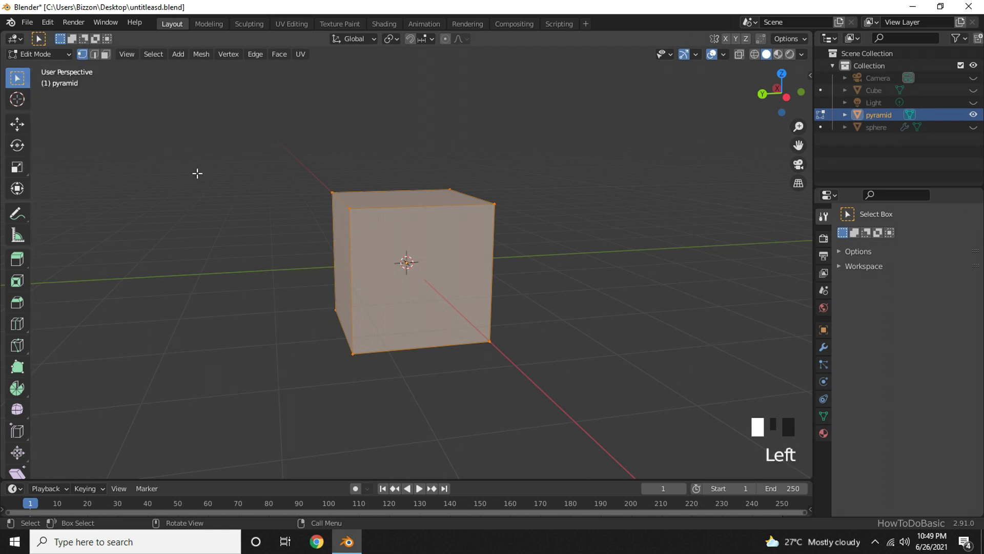
left_click(251, 196)
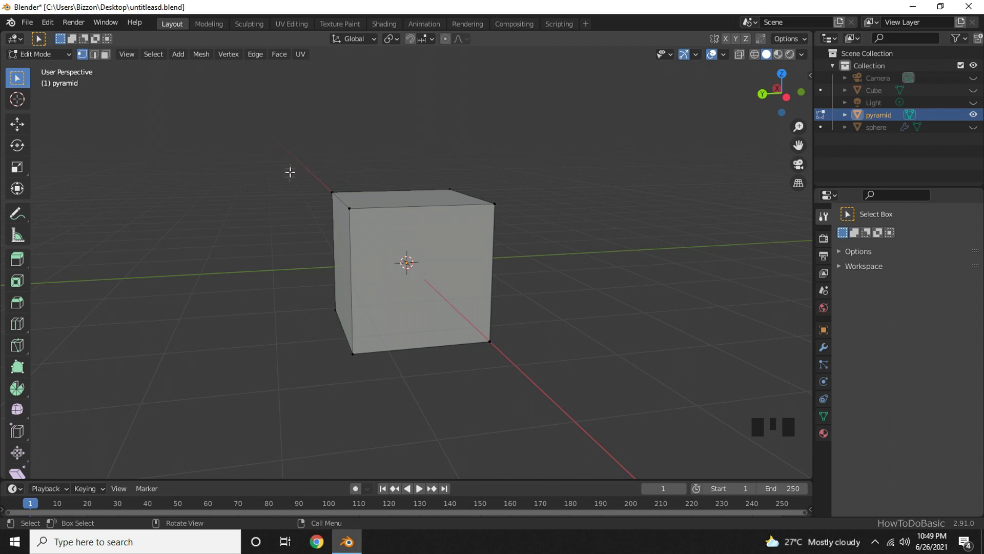
Step: Box-select the cube's four top vertices and merge them At Center into a single apex
left_click_drag(291, 168, 532, 227)
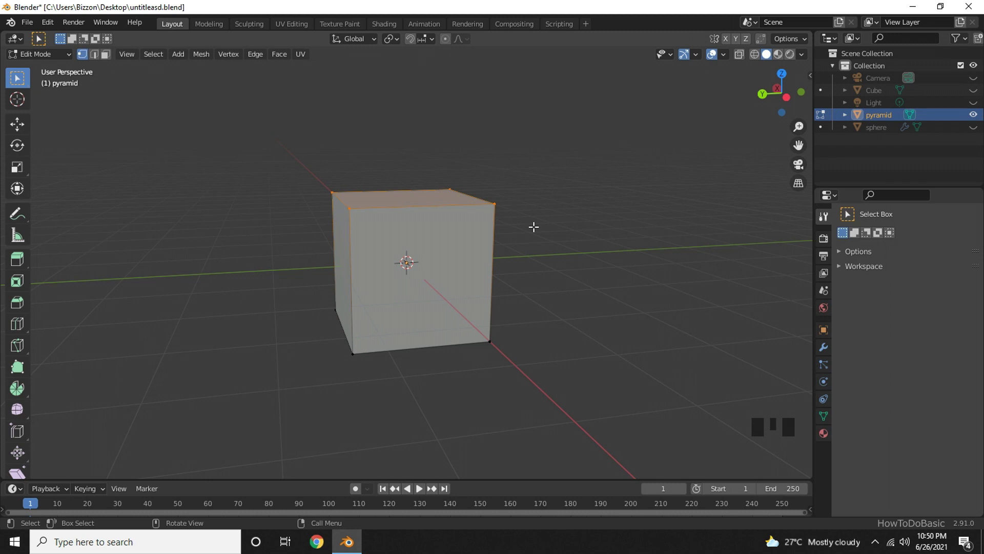
key("m")
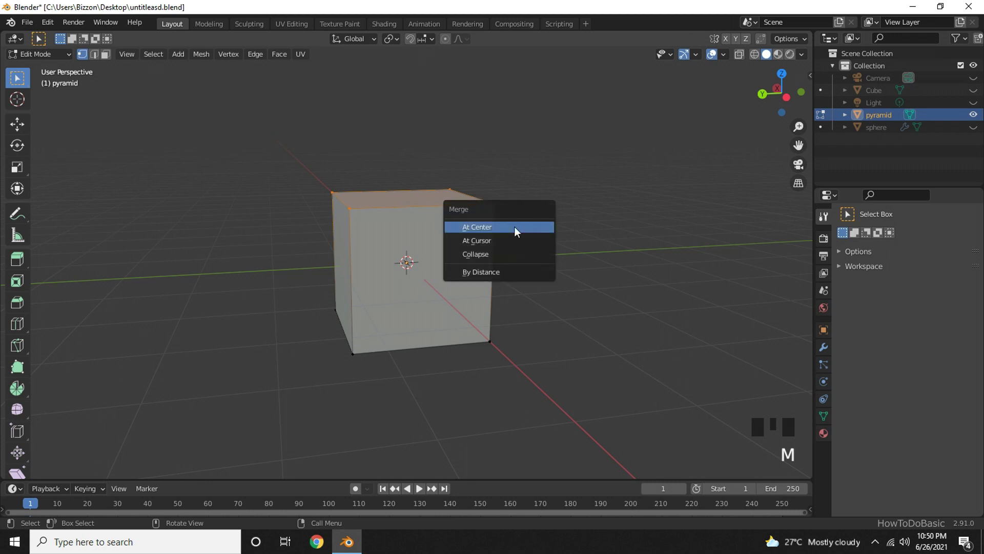
left_click(514, 228)
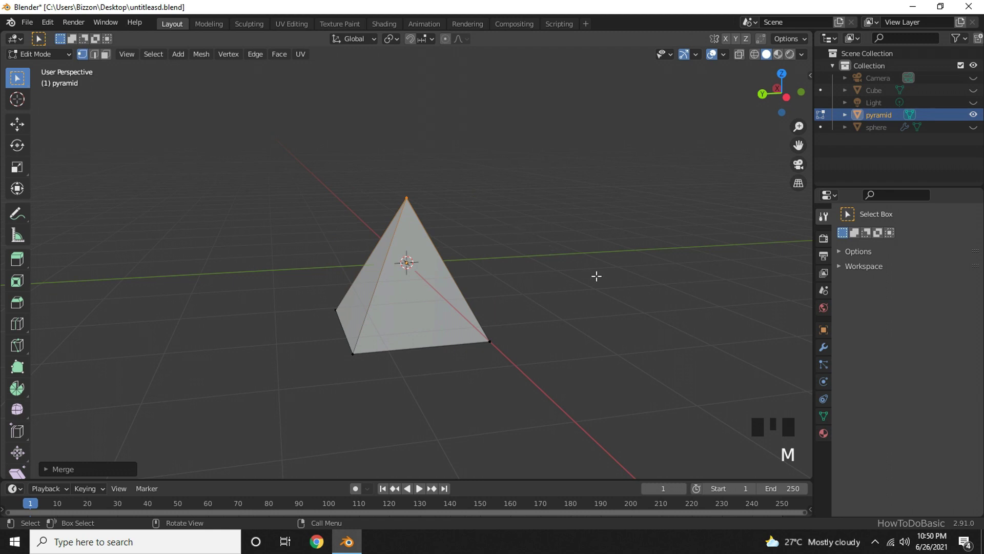
middle_click_drag(606, 281, 530, 275)
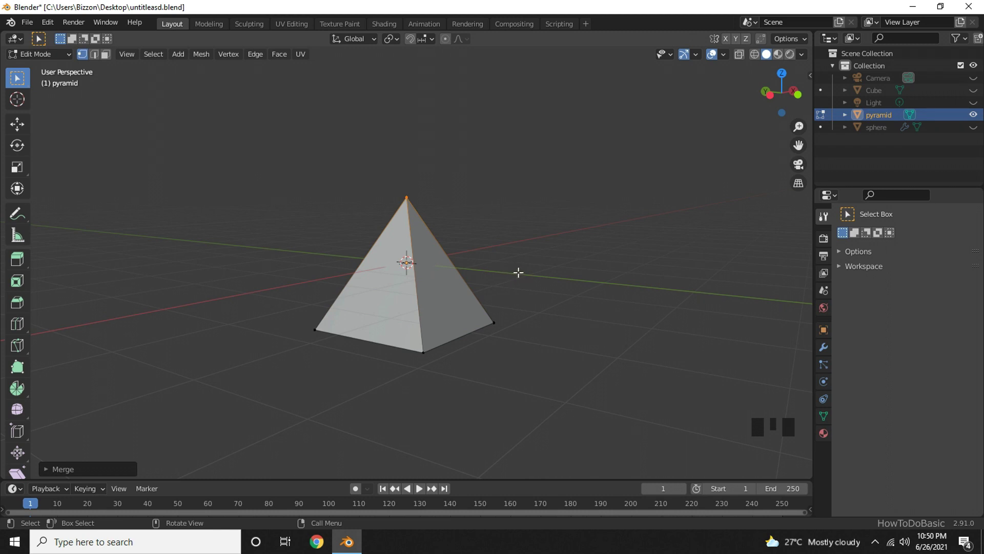
Step: Toggle the pyramid's visibility off and back on, then return to Object Mode
left_click(974, 115)
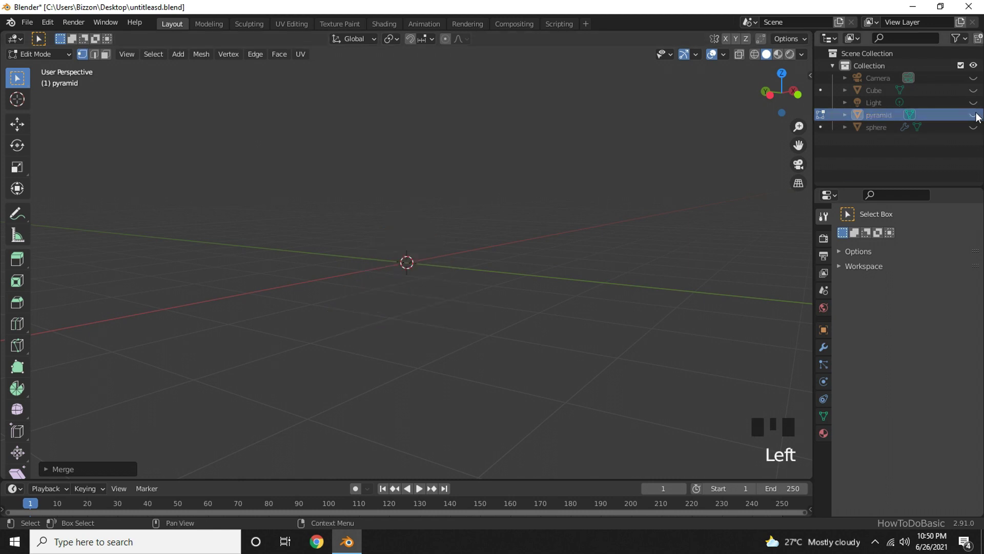
key("shift+a")
left_click(974, 115)
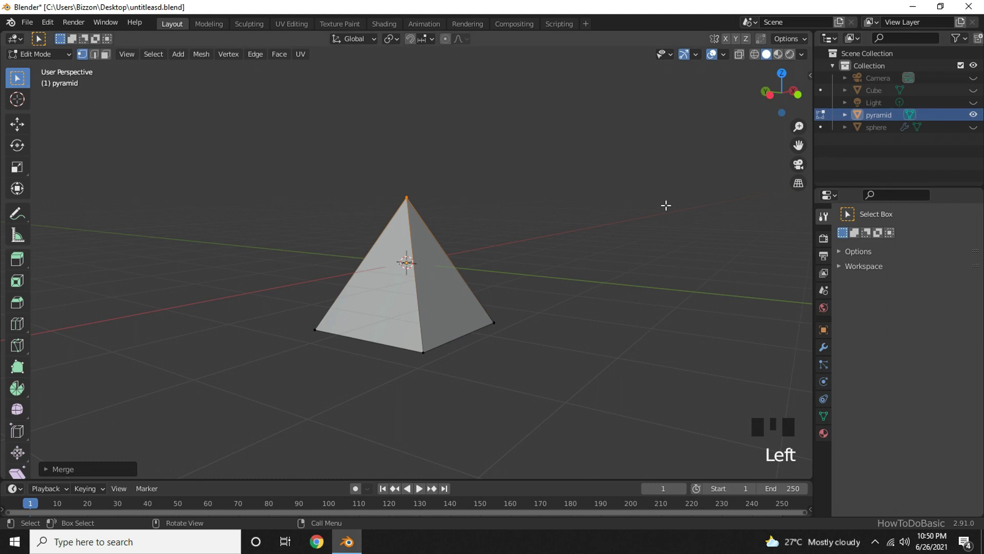
key("Tab")
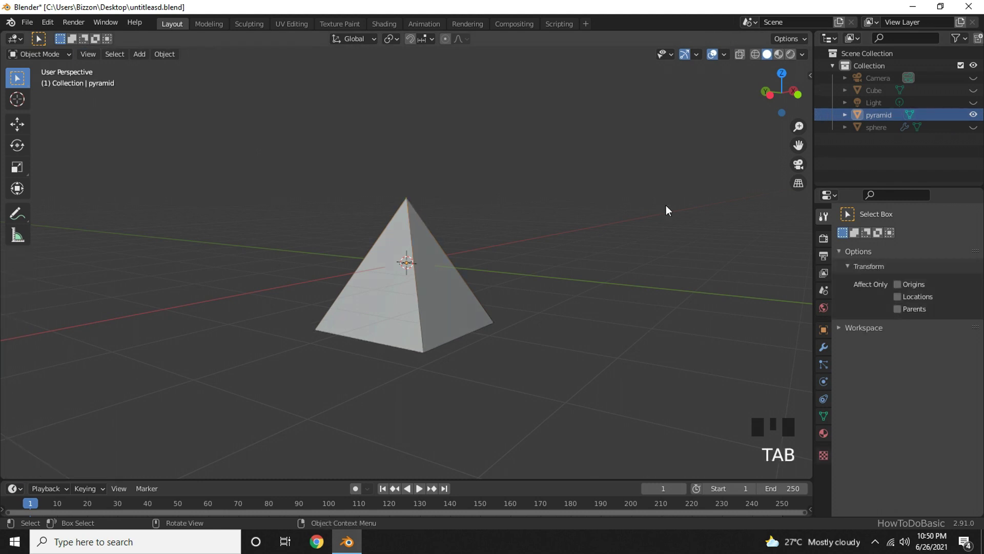
Step: Hide the pyramid, add a new cube mesh and rename it 'diamond'
left_click(974, 115)
key("shift+a")
mouse_move(477, 305)
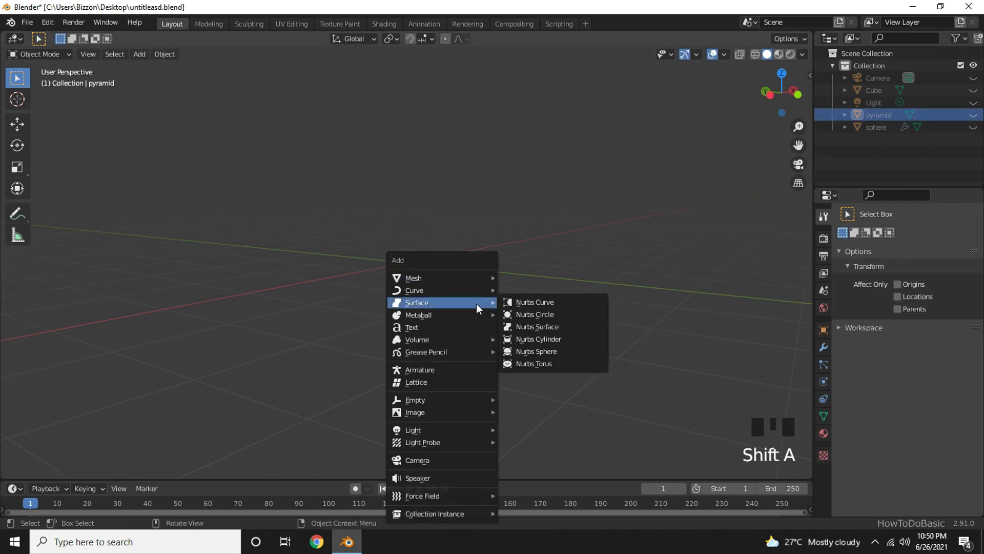
mouse_move(458, 279)
left_click(523, 289)
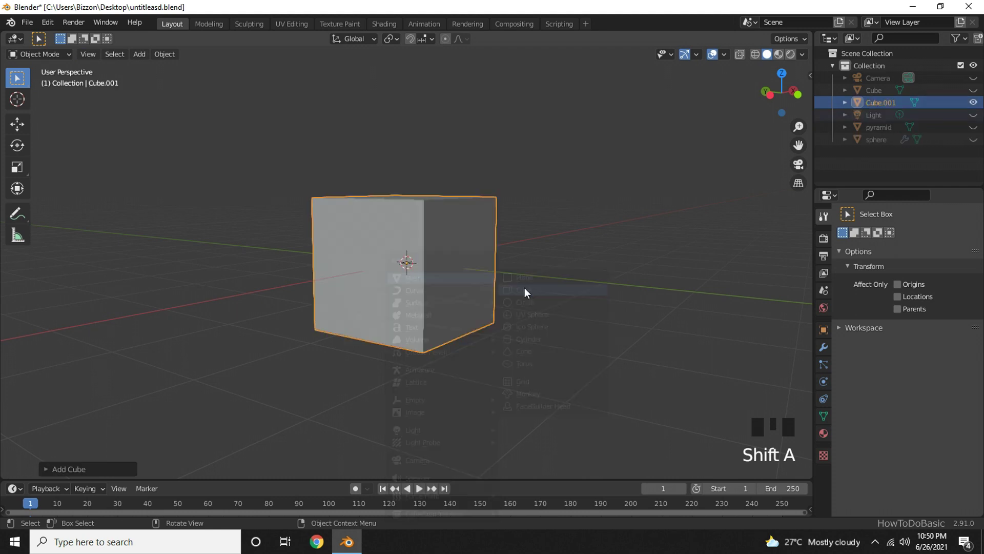
middle_click_drag(523, 289, 494, 303)
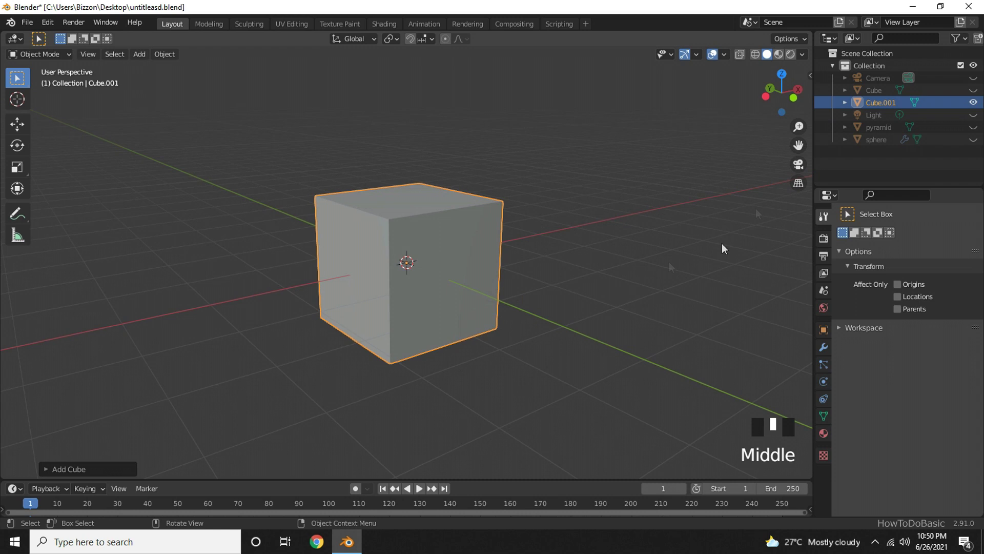
double_click(874, 101)
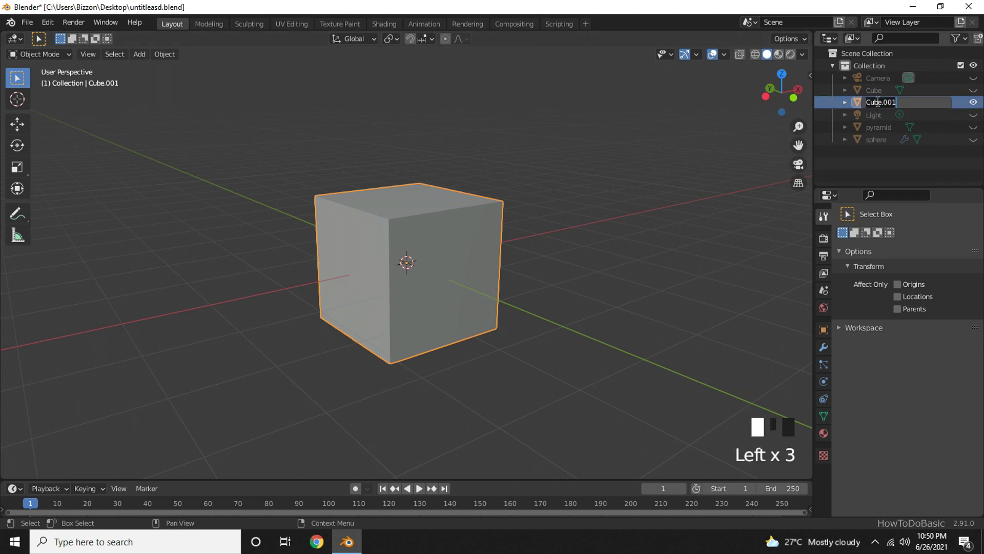
type("diamond")
key("Return")
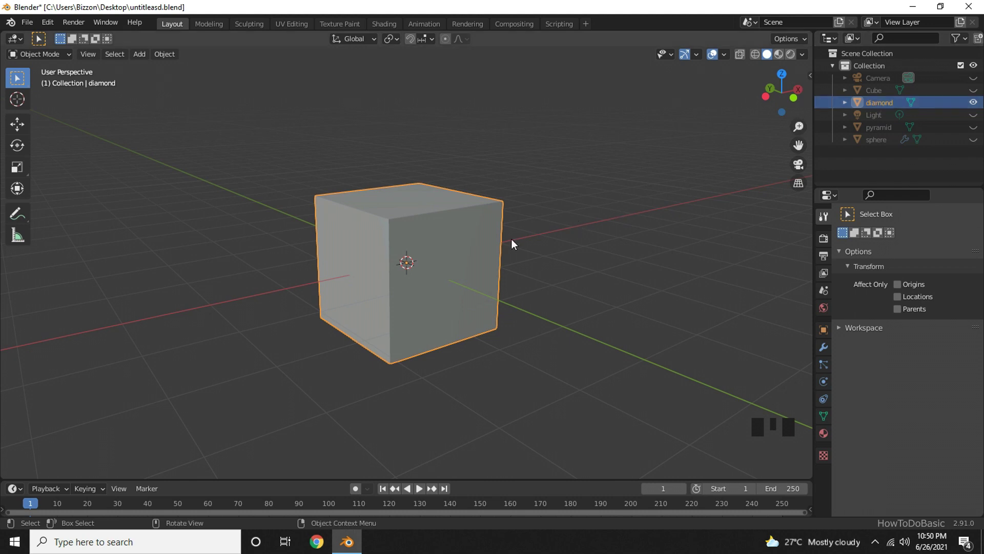
Step: Enter Edit Mode on the diamond cube and pick the Loop Cut tool
key("Tab")
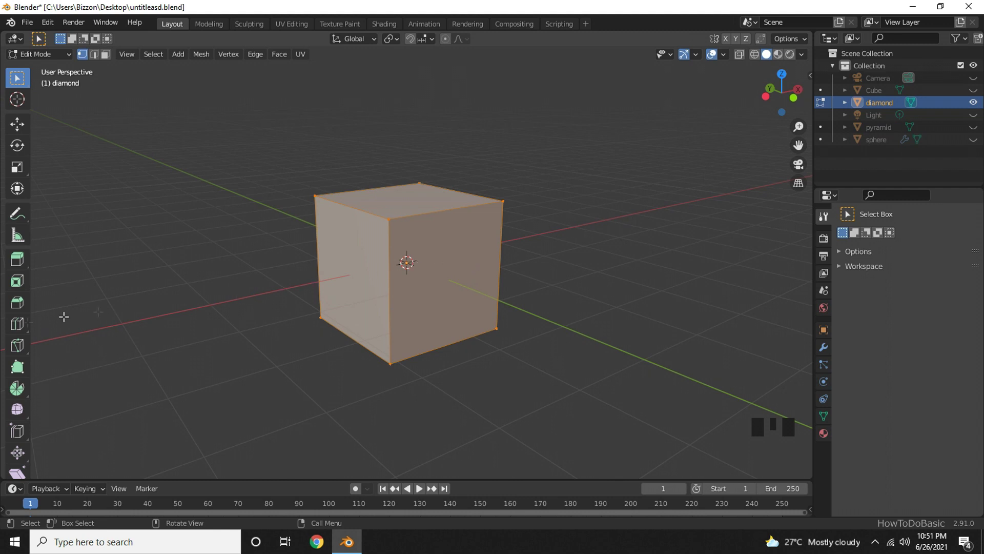
left_click(20, 324)
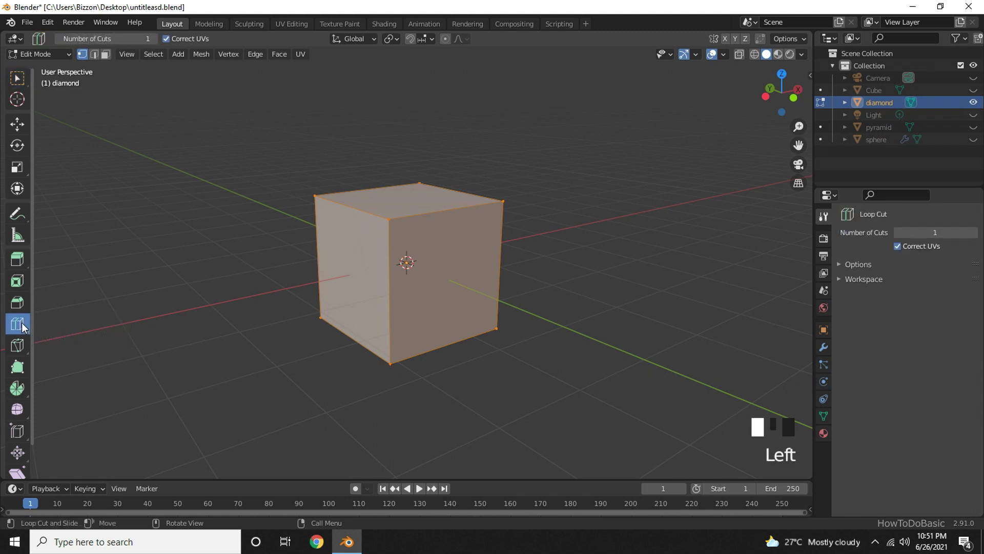
Step: Cut a single horizontal edge loop around the diamond cube's middle
left_click(374, 278)
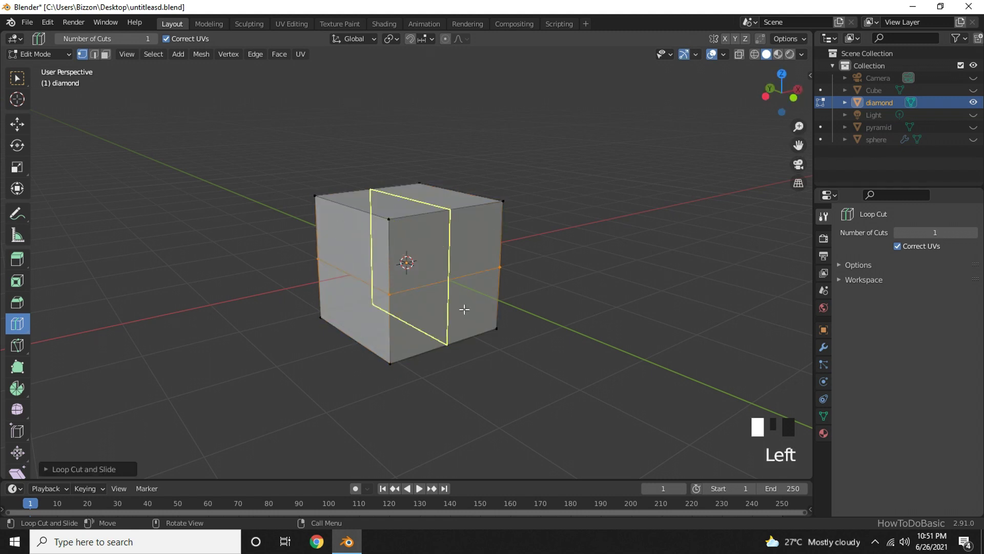
scroll(464, 309, "up", 3)
middle_click_drag(617, 318, 255, 318)
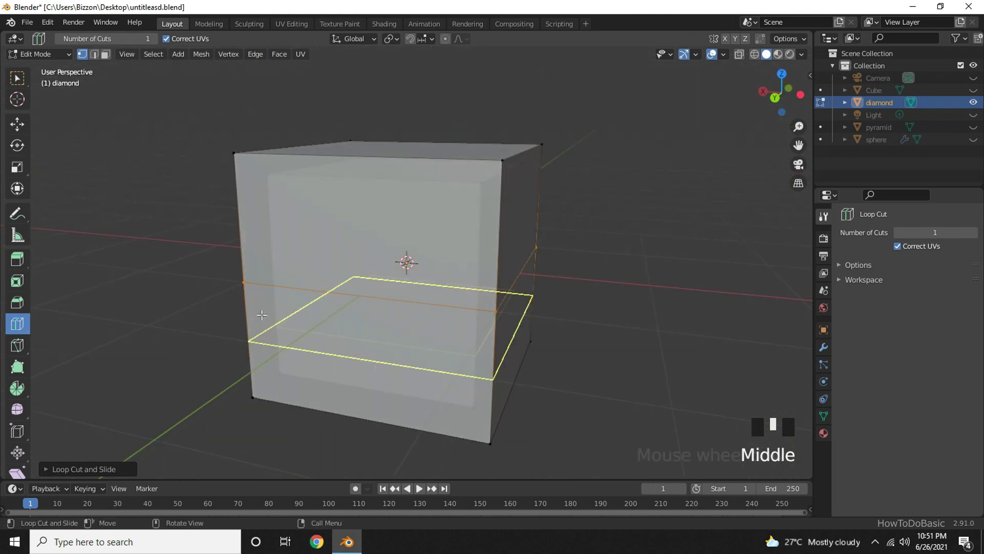
scroll(262, 314, "down", 2)
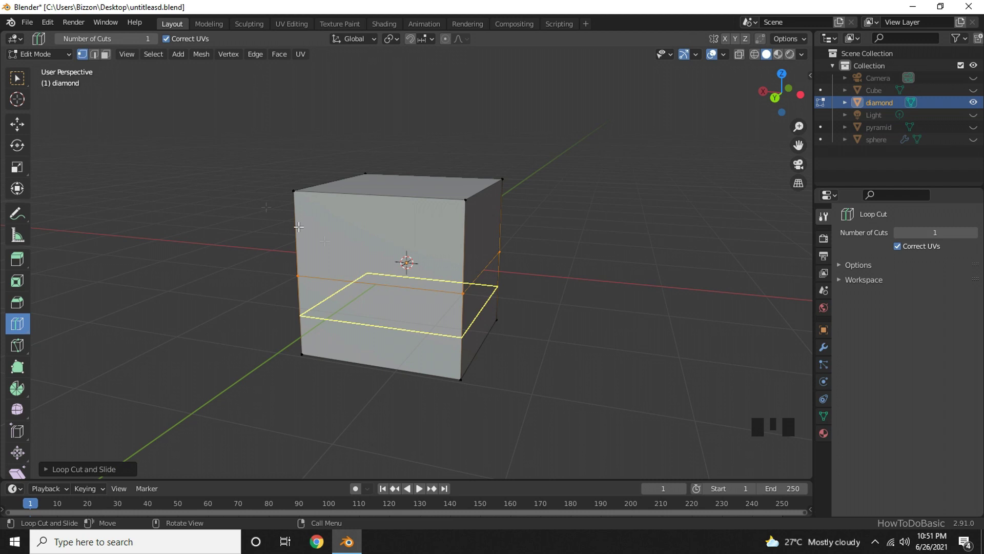
Step: Return to the Select Box tool and box-select the cube's bottom vertices
left_click(16, 80)
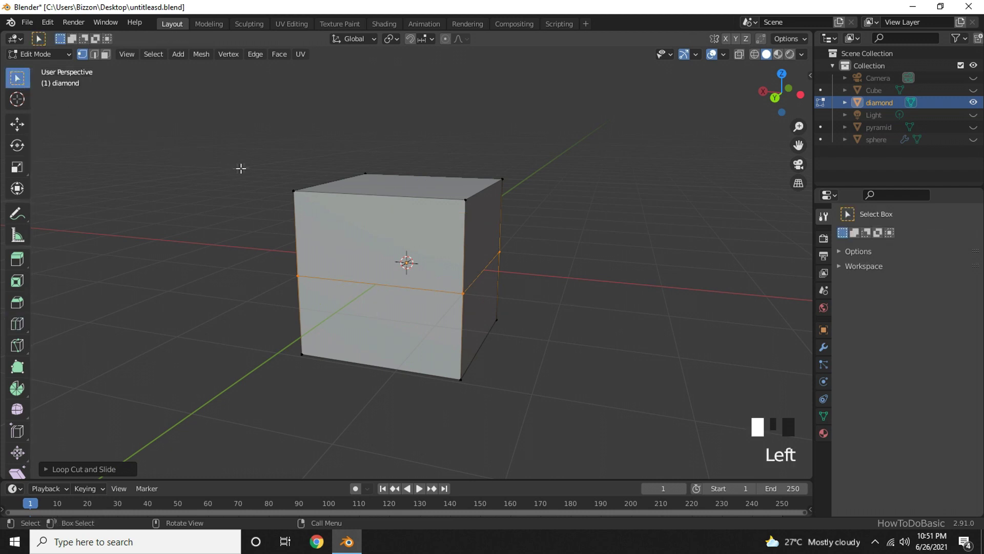
left_click_drag(249, 155, 540, 213)
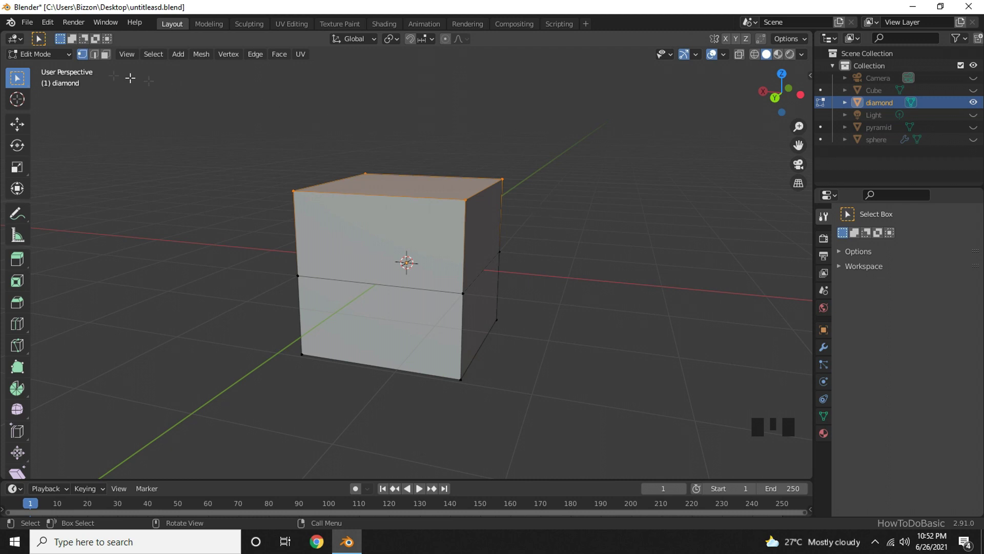
Step: Switch to Select Circle, paint over the four top corner vertices and enlarge the circle radius
left_click(24, 81)
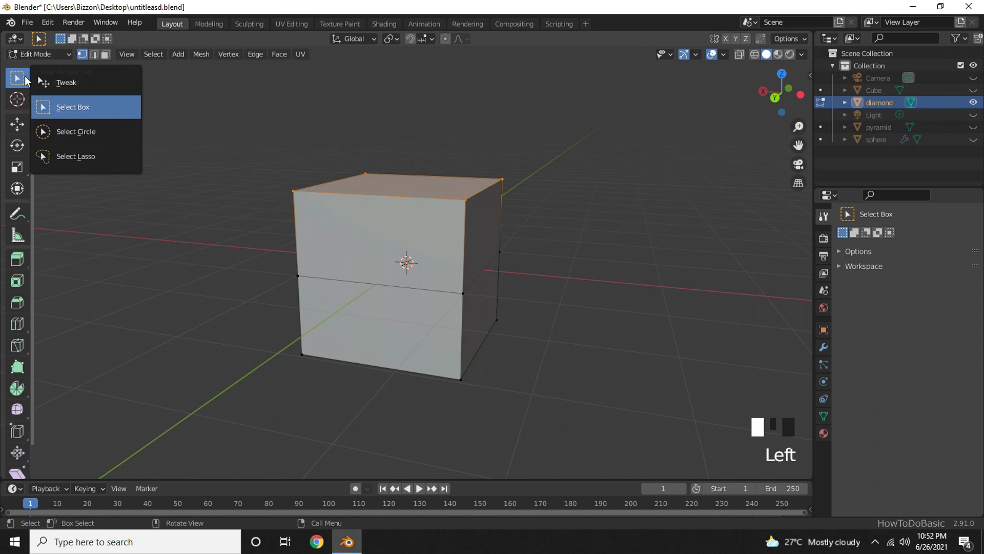
left_click(82, 134)
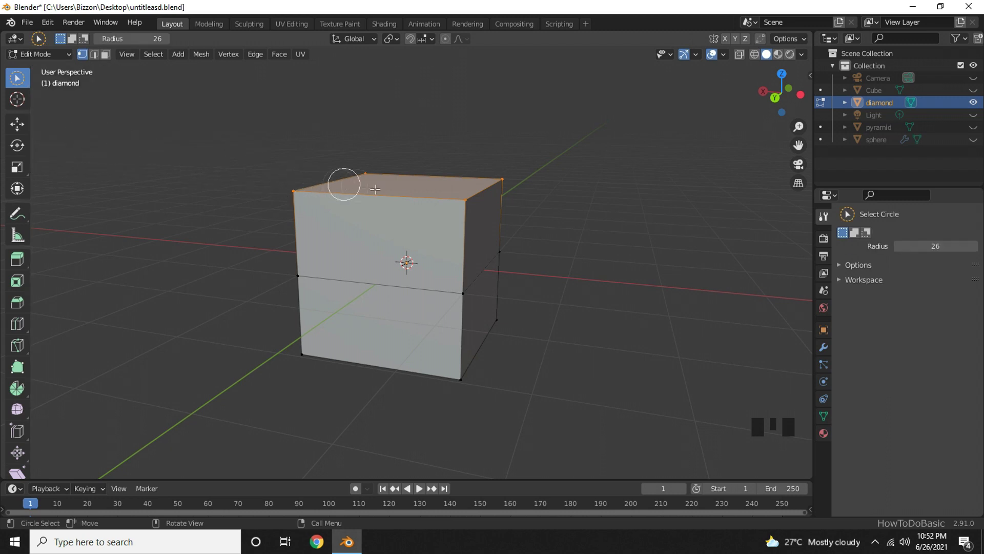
left_click(395, 185)
scroll(396, 188, "up", 1)
scroll(396, 188, "down", 1)
middle_click_drag(395, 183, 387, 233)
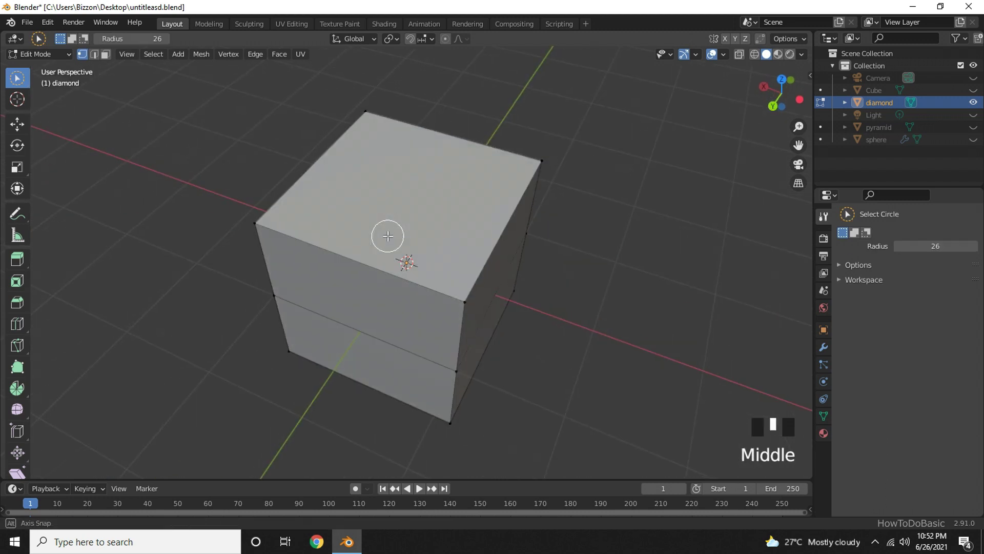
left_click(369, 123)
mouse_move(369, 123)
left_mouse_down()
mouse_move(262, 208)
mouse_move(459, 289)
mouse_move(528, 166)
left_mouse_up()
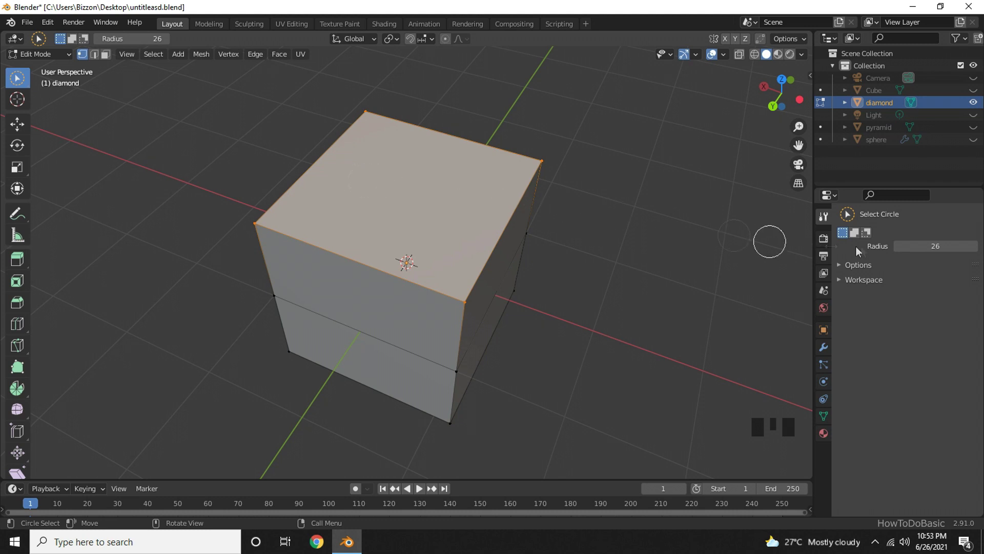
left_click_drag(932, 246, 953, 246)
left_click(755, 56)
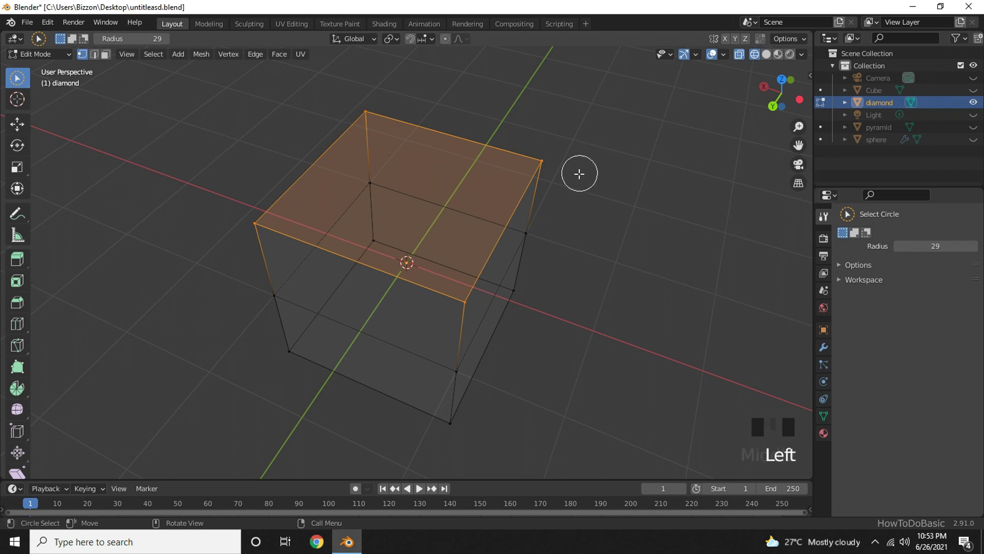
middle_click_drag(578, 171, 419, 149)
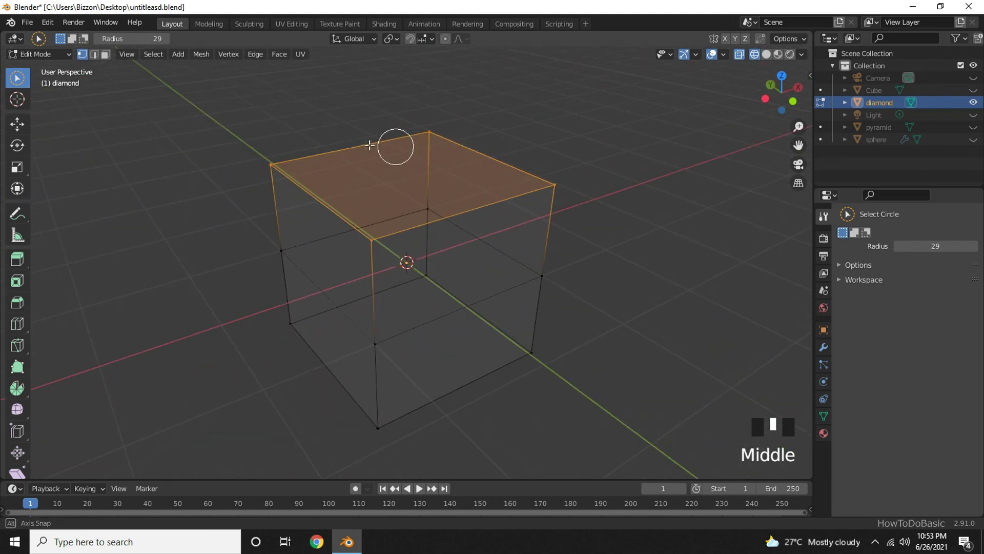
middle_click_drag(369, 145, 528, 125)
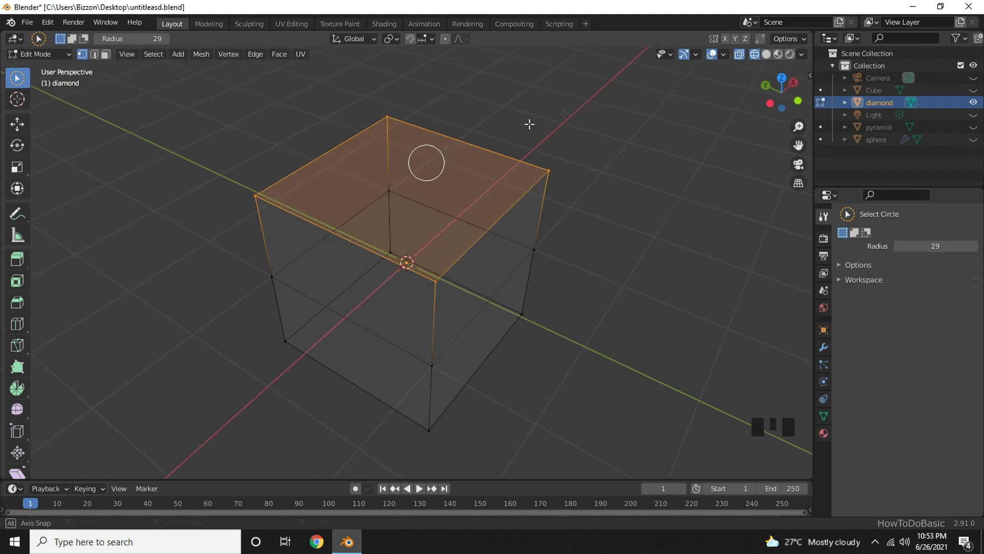
left_click(767, 56)
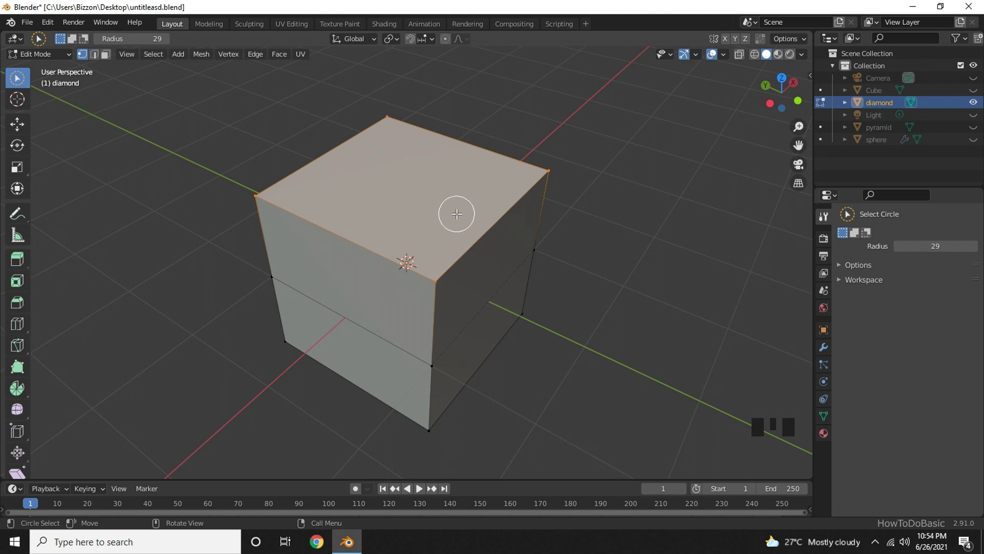
Step: Merge the top vertices At Center, then select the bottom vertices and merge them At Center
key("m")
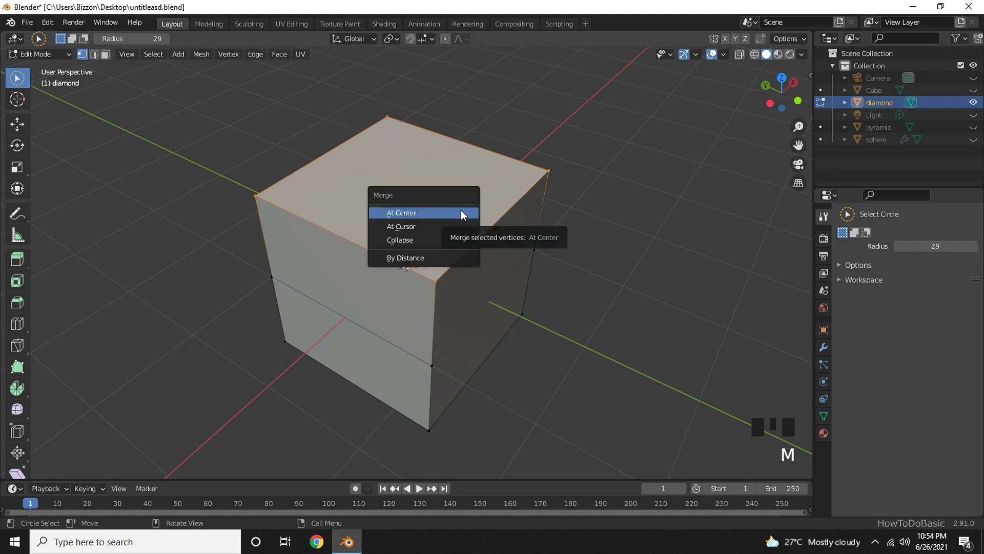
left_click(460, 210)
middle_click_drag(565, 290, 467, 169)
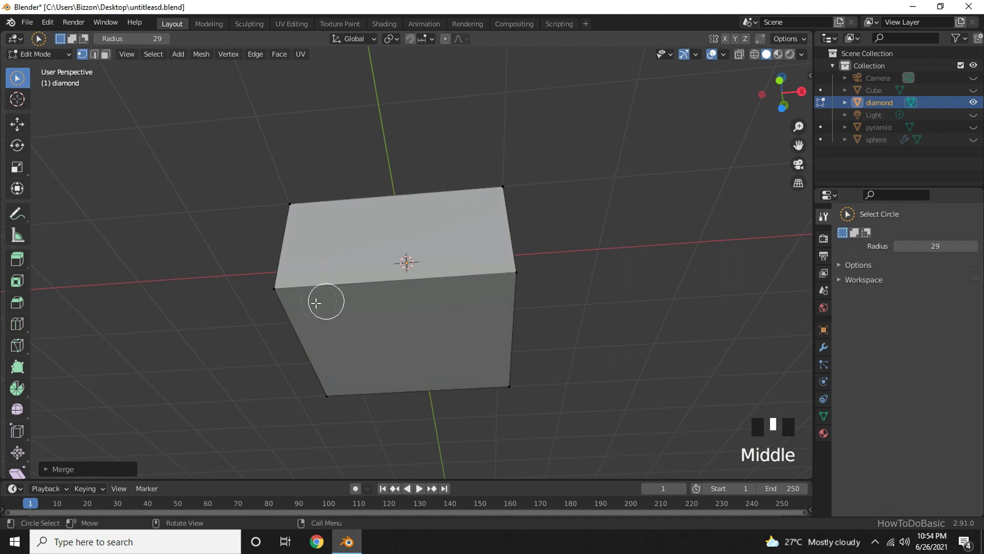
left_click_drag(316, 303, 295, 296)
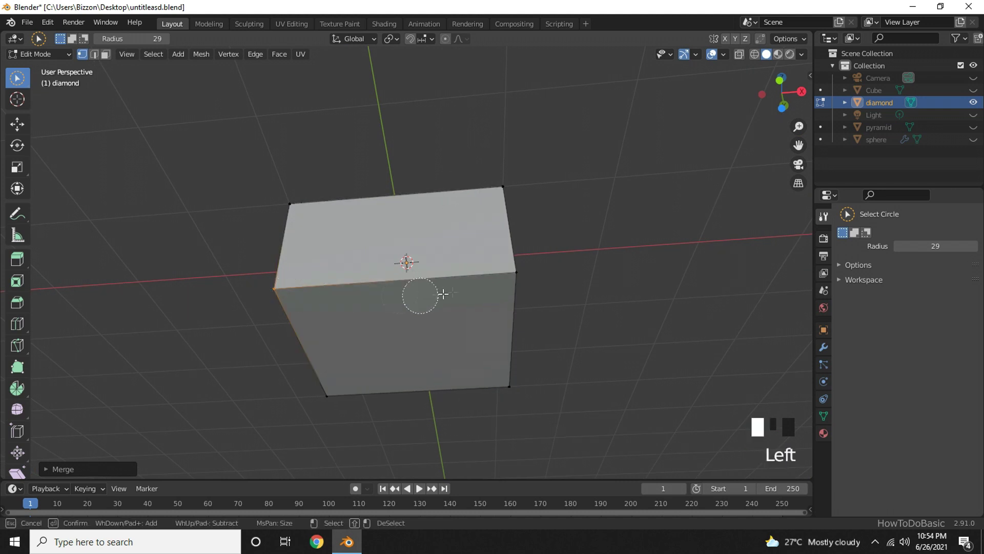
mouse_move(487, 282)
left_mouse_down()
mouse_move(507, 282)
mouse_move(501, 384)
mouse_move(330, 386)
left_mouse_up()
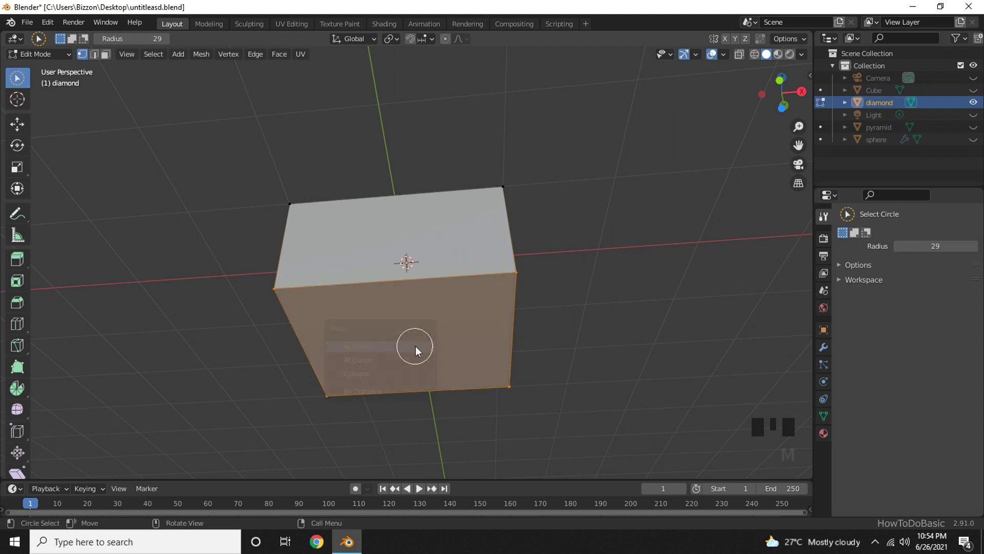
key("m")
left_click(423, 345)
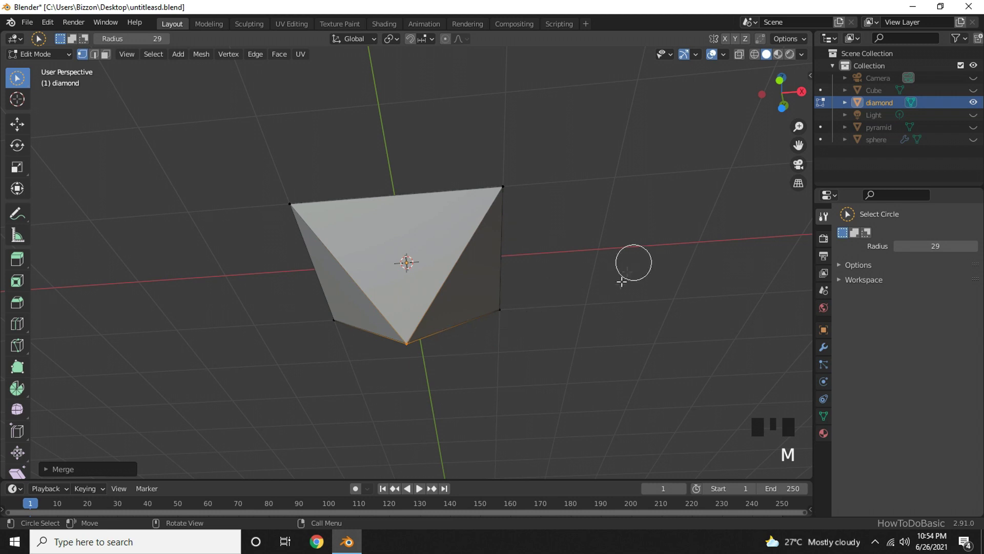
middle_click_drag(631, 264, 401, 343)
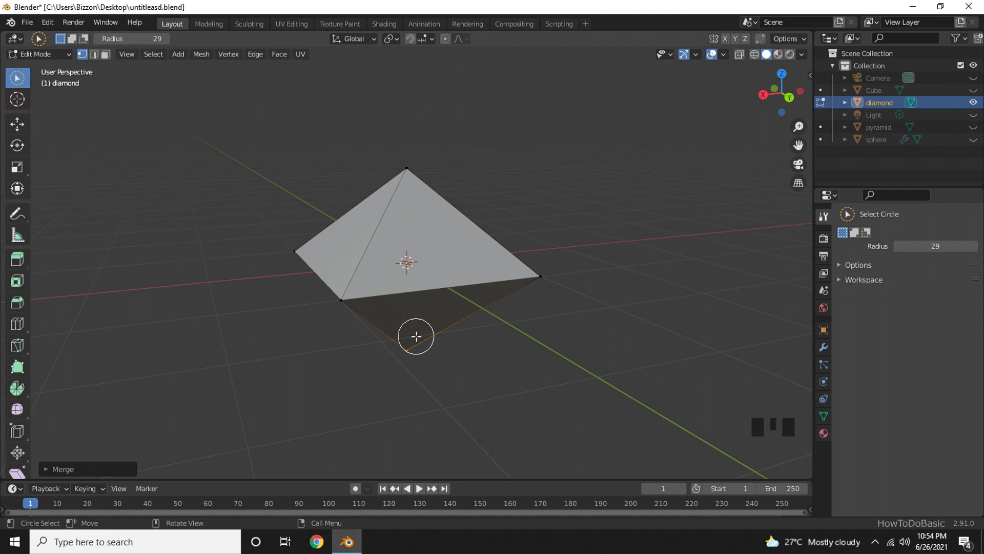
Step: Return the diamond to Object Mode and apply a uniform resize at roughly its original size
key("Tab")
middle_click_drag(479, 363, 547, 362)
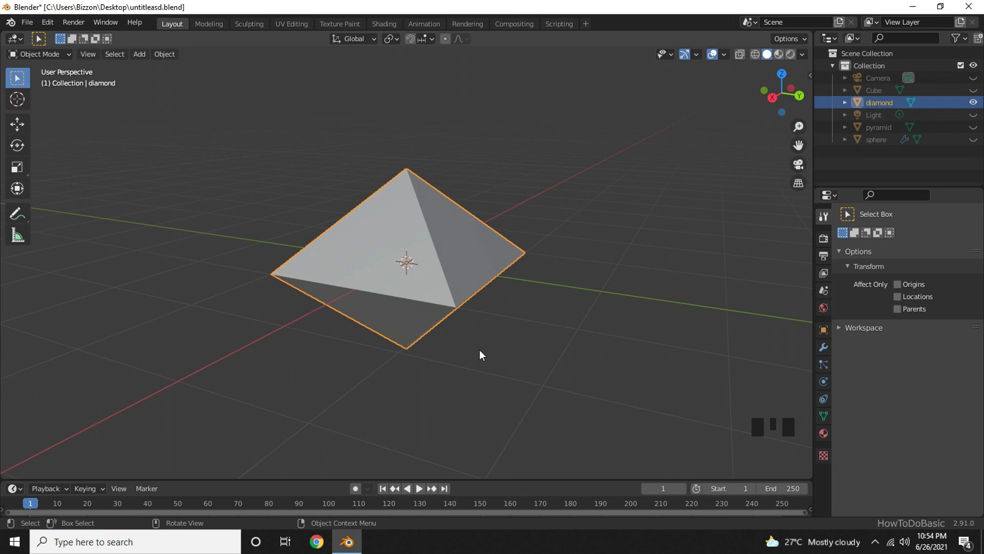
key("s")
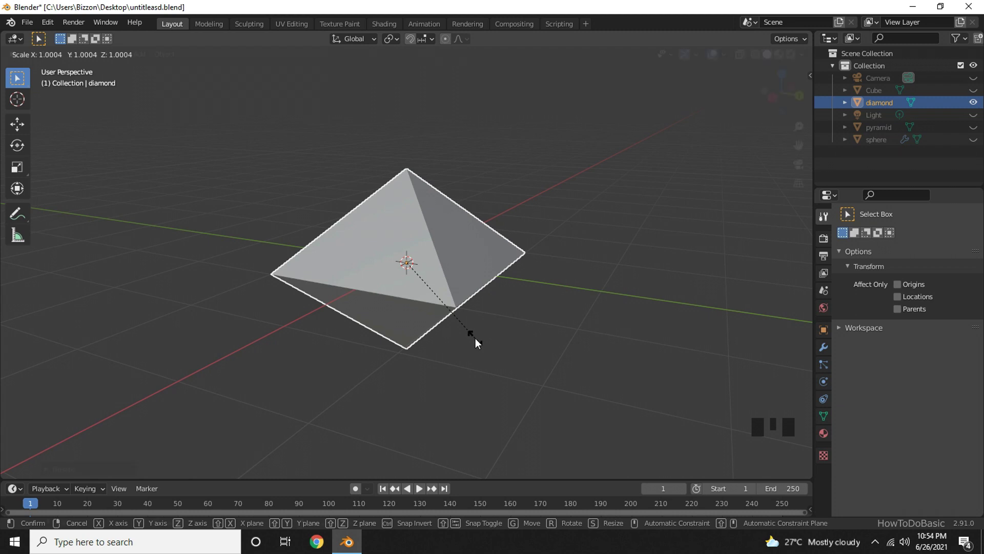
left_click(475, 339)
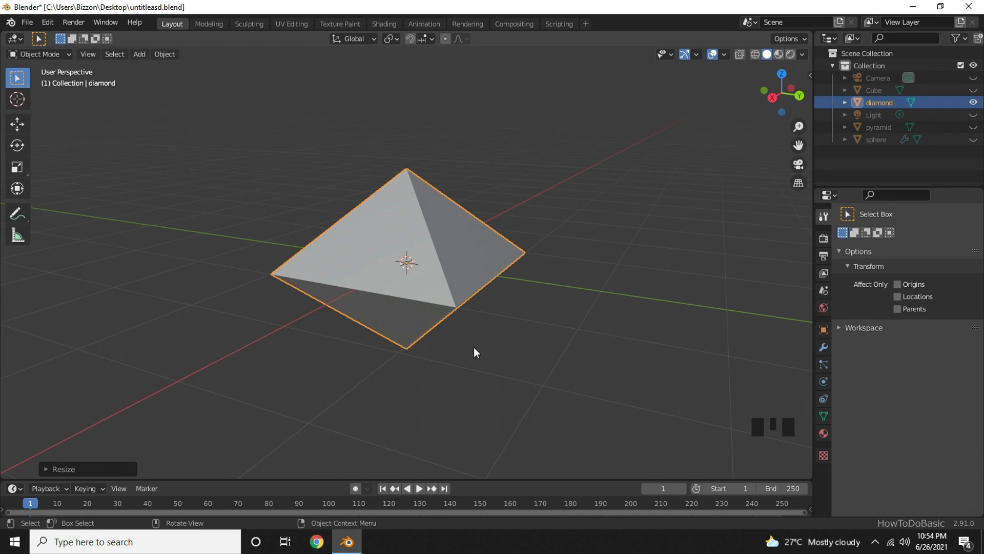
Step: Scale the diamond along Z to make it slightly taller
key("s")
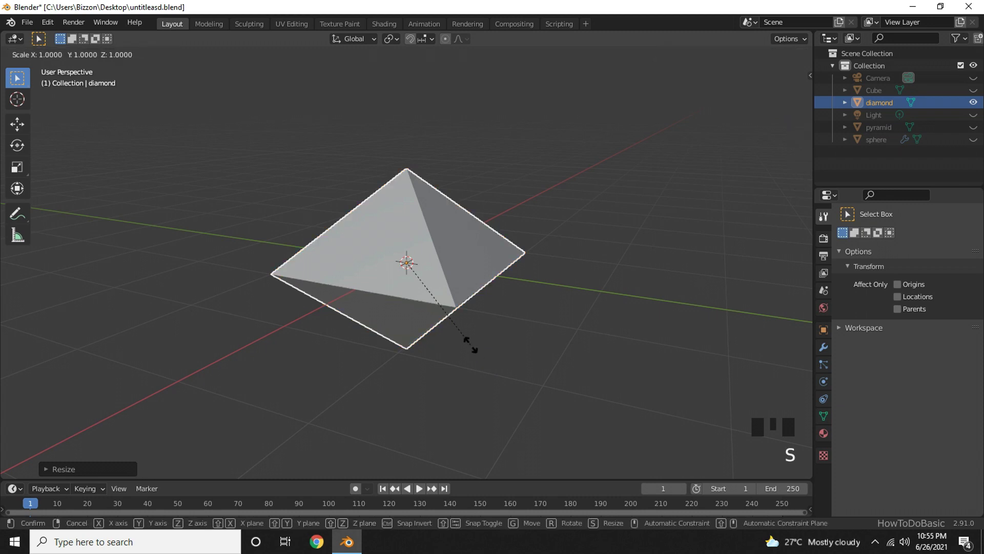
key("z")
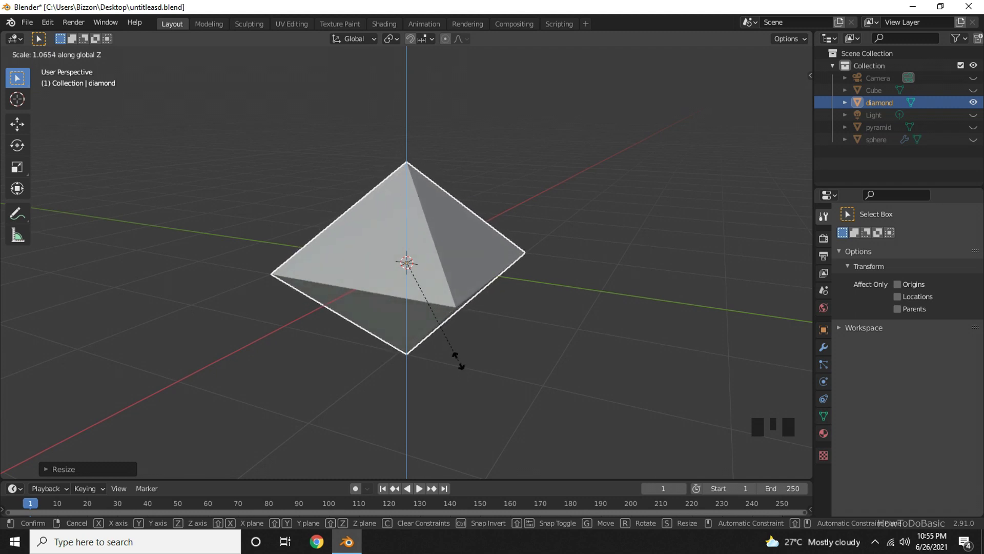
left_click(458, 361)
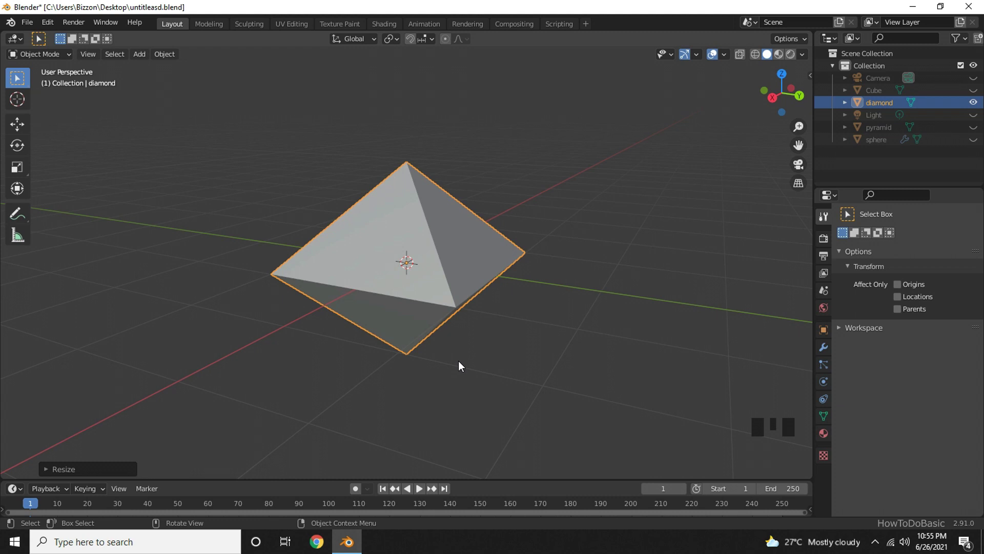
Step: Cancel a trial X-axis resize, then widen the diamond along Y to about 1.18 times
key("s")
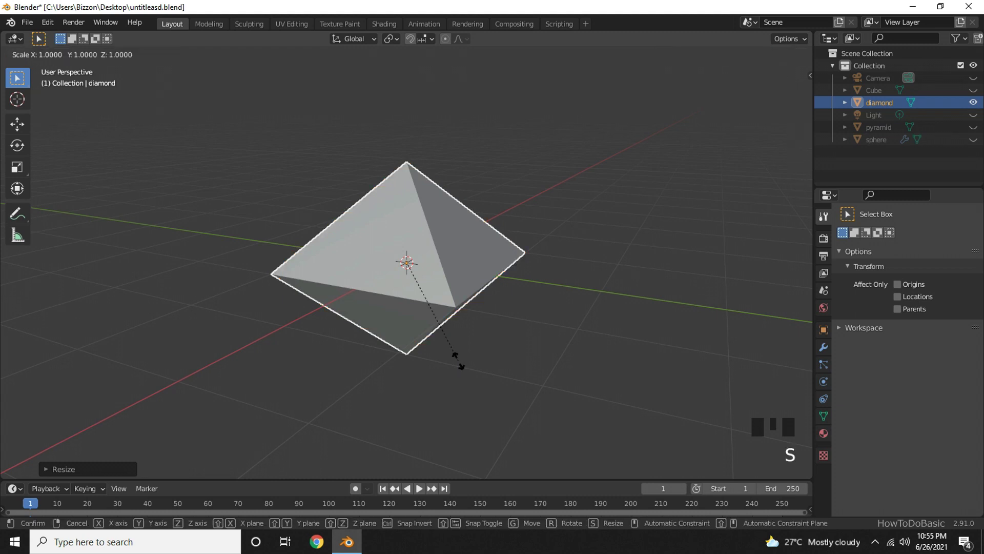
key("x")
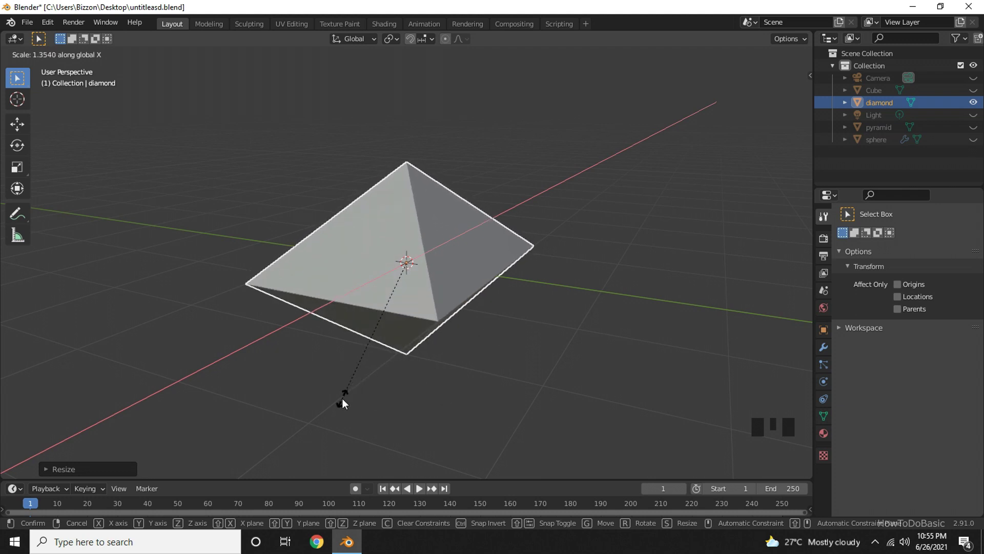
right_click(343, 397)
middle_click_drag(473, 379, 501, 386)
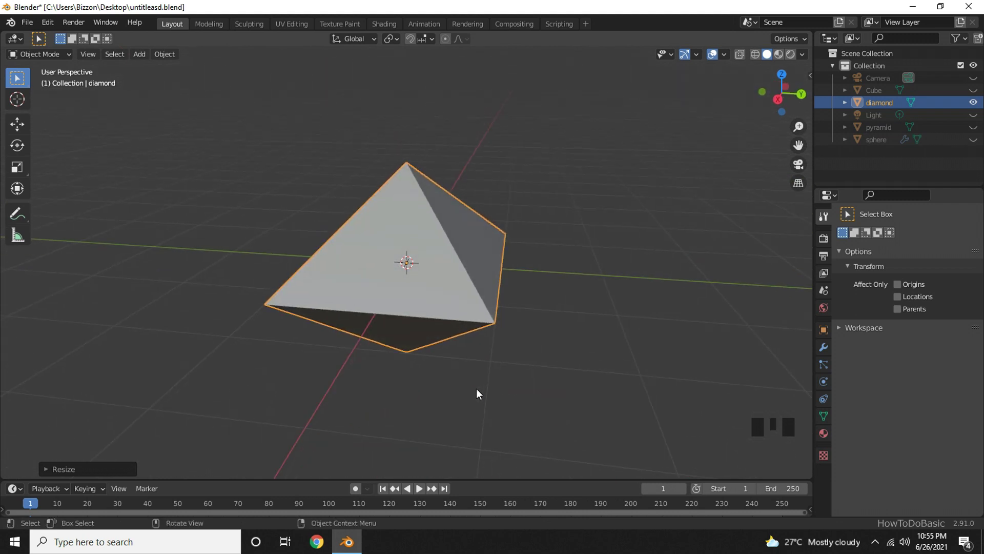
key("s")
key("y")
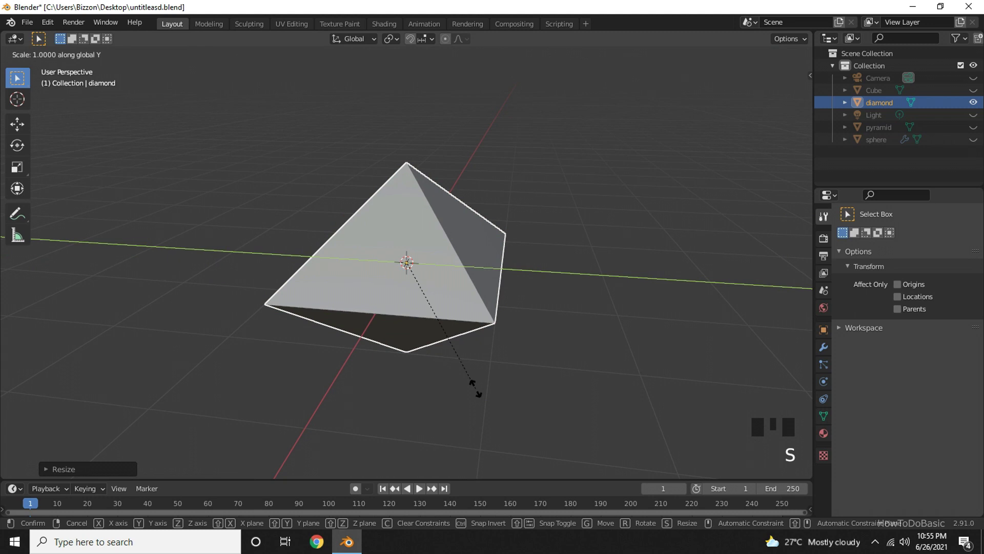
left_click(511, 392)
middle_click_drag(436, 399, 293, 407)
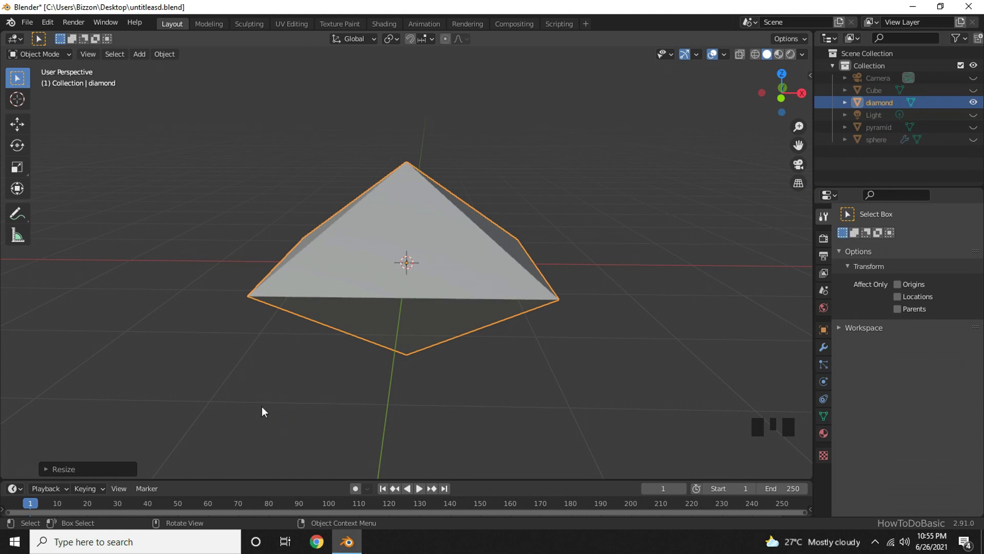